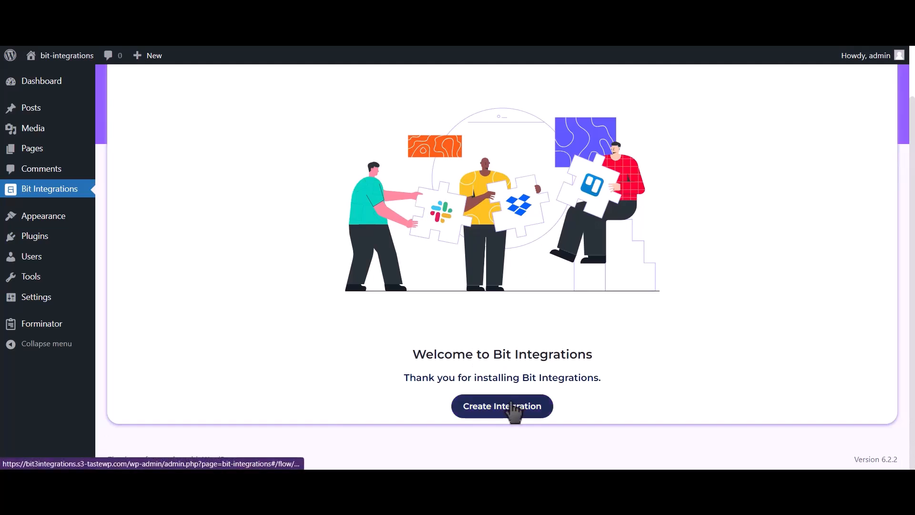
Step: Set Forminator's contact-us form as the new integration's trigger and continue to actions
click(361, 103)
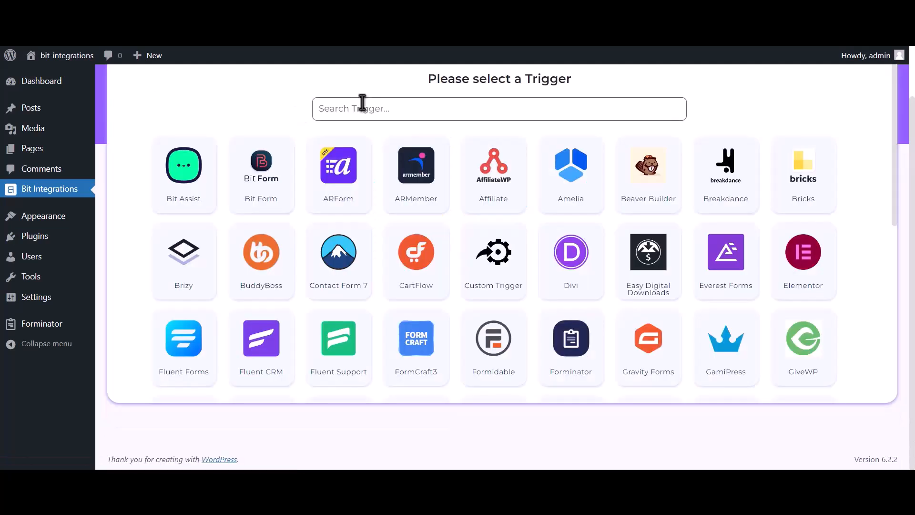
text(forminator)
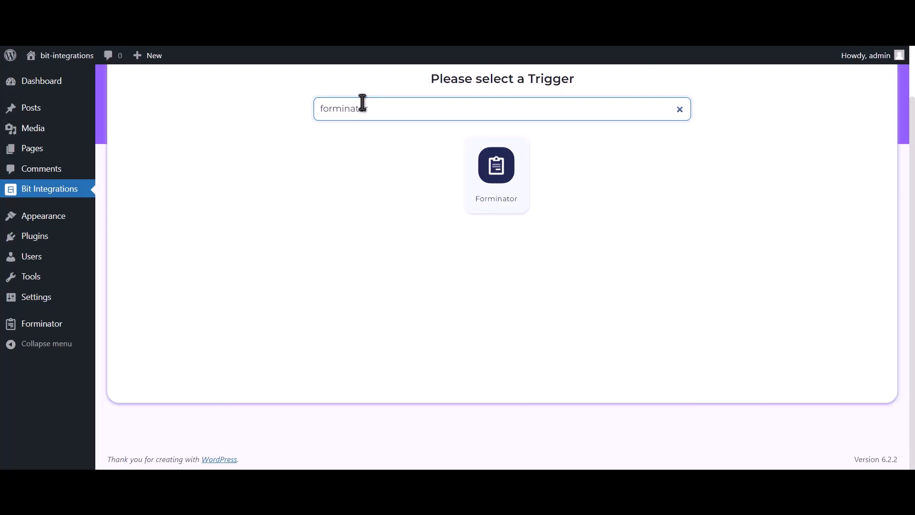
click(486, 180)
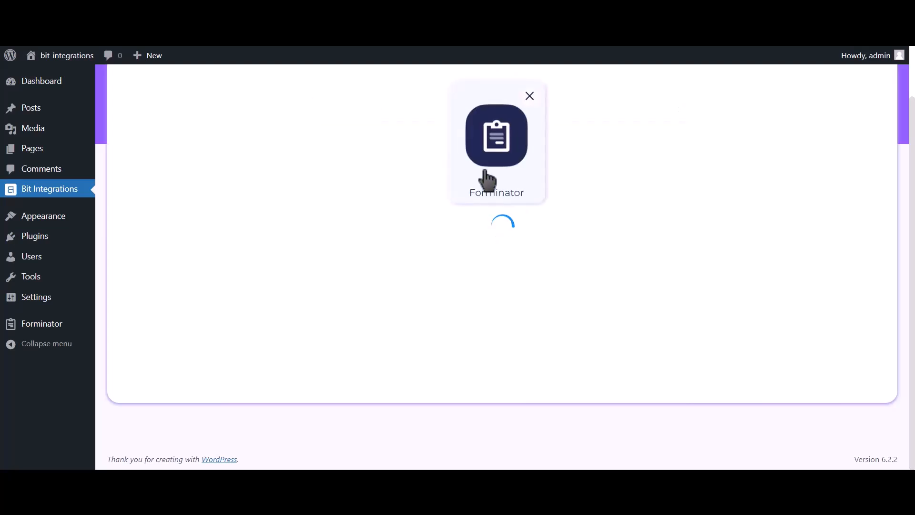
click(476, 258)
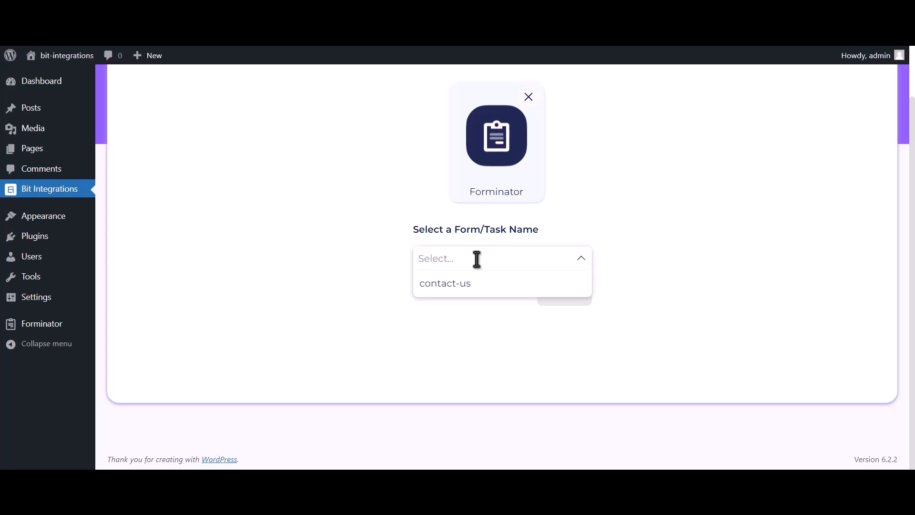
click(503, 290)
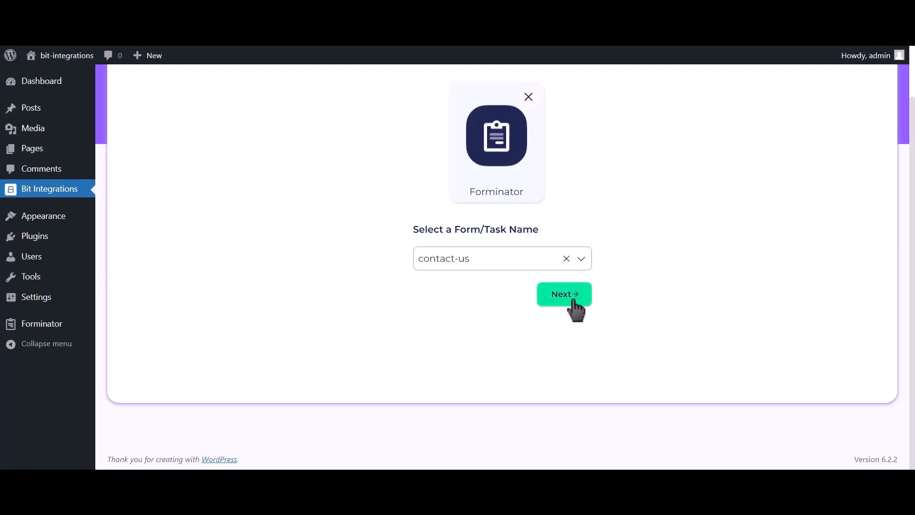
click(574, 301)
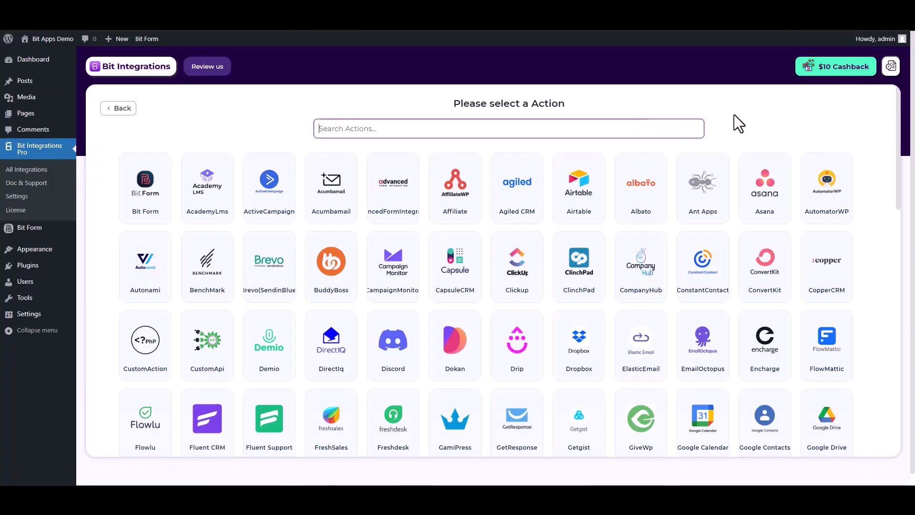
Step: Search the actions for 'hig' and pick High Level as the action
text(hi)
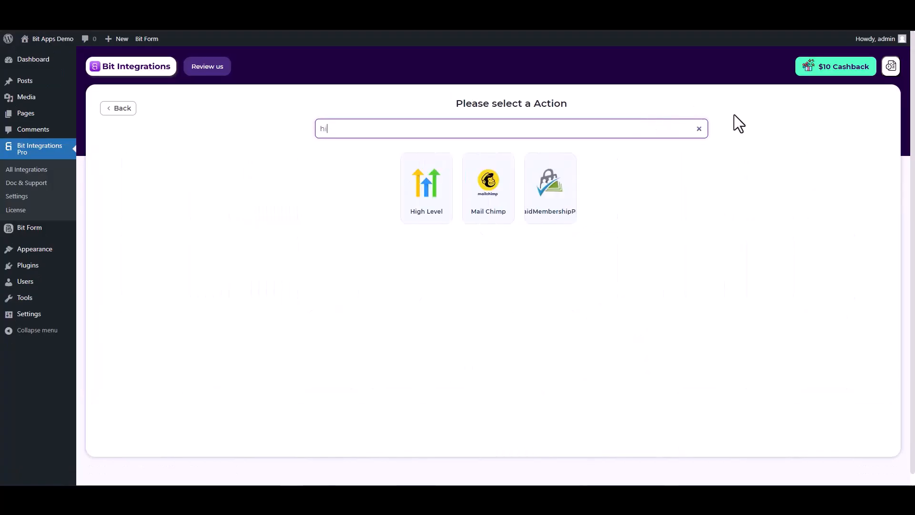
text(gh)
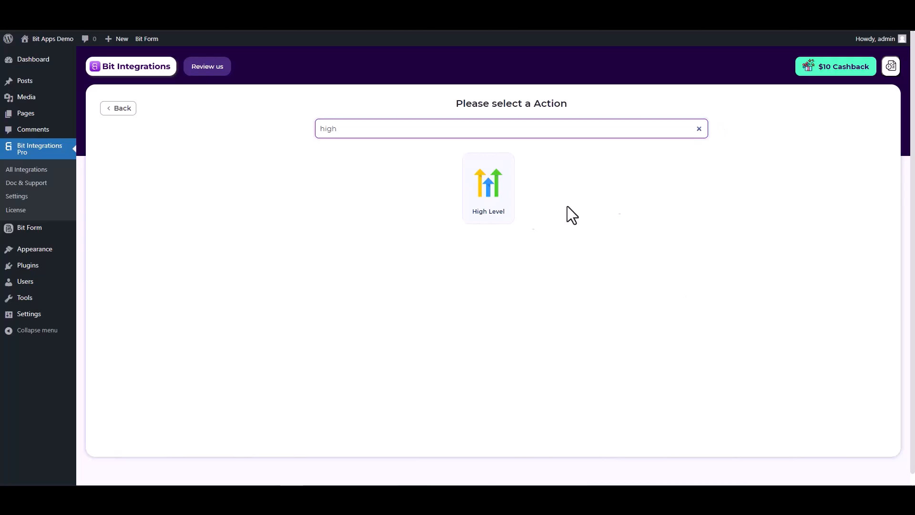
click(495, 221)
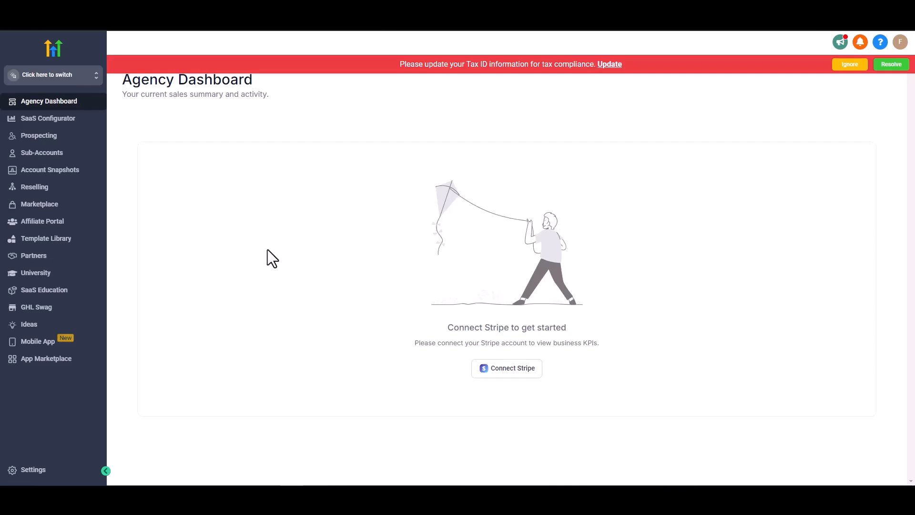
Step: Create and copy an agency API key named 'Bit Integrations' under Settings > API Keys
click(38, 471)
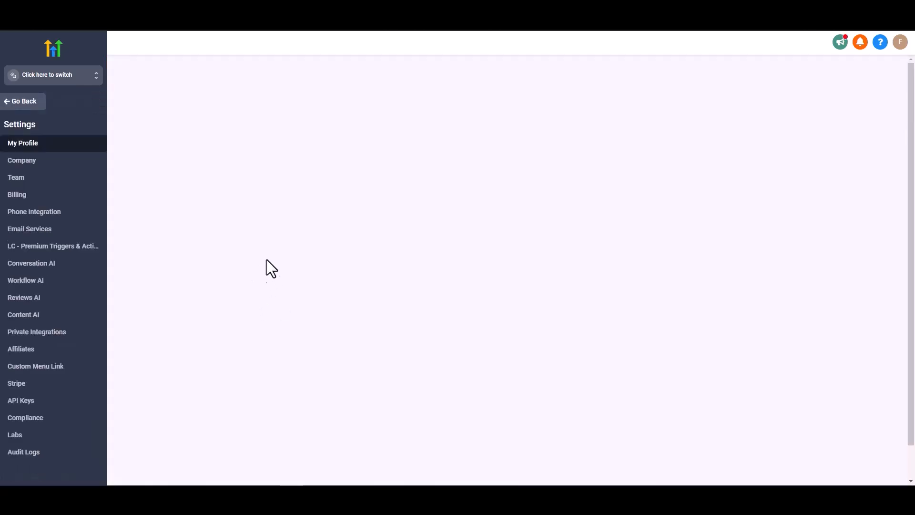
click(22, 401)
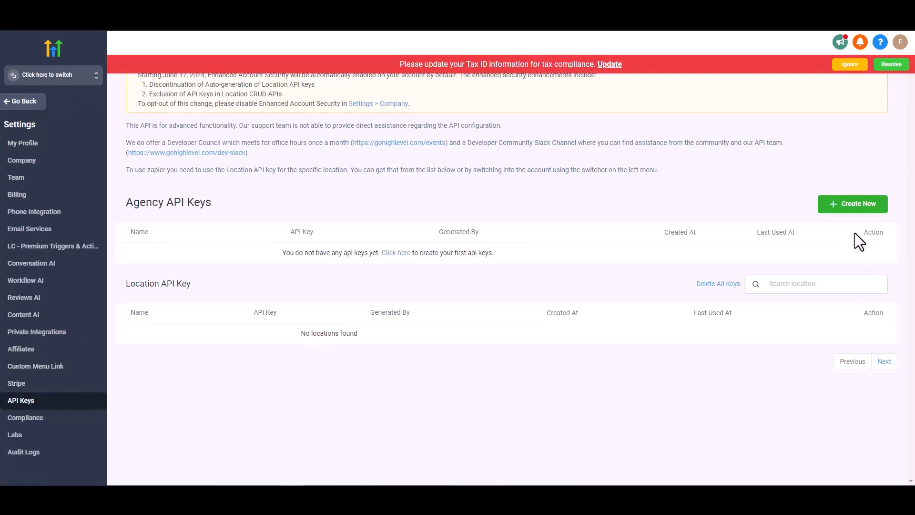
click(852, 204)
click(431, 119)
text(Bit Integrations)
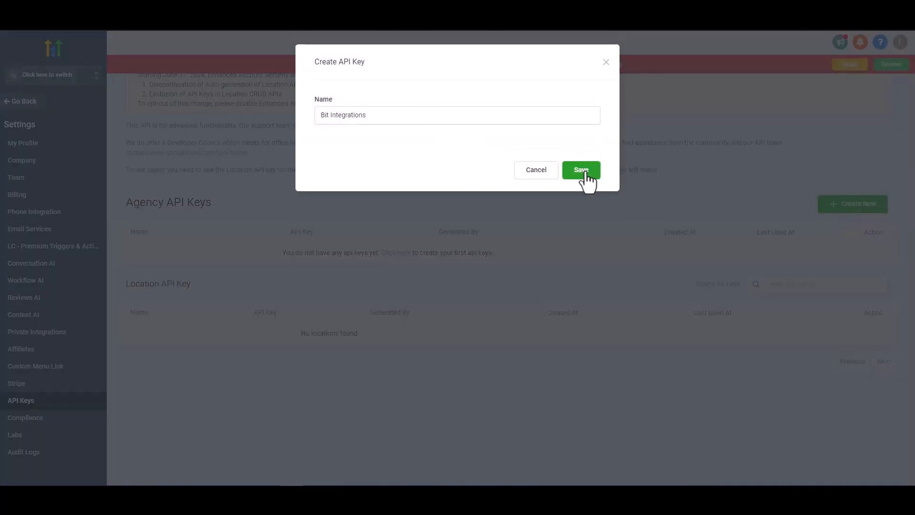
click(585, 172)
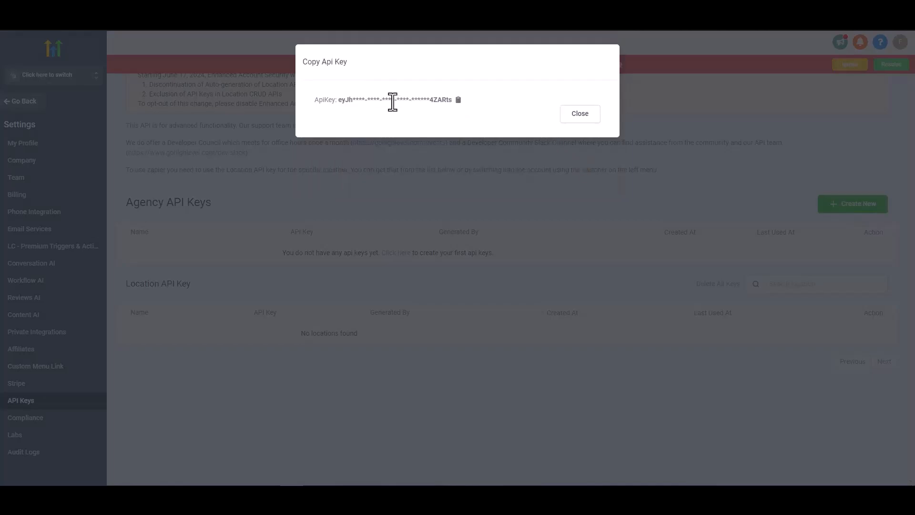
click(459, 101)
click(580, 114)
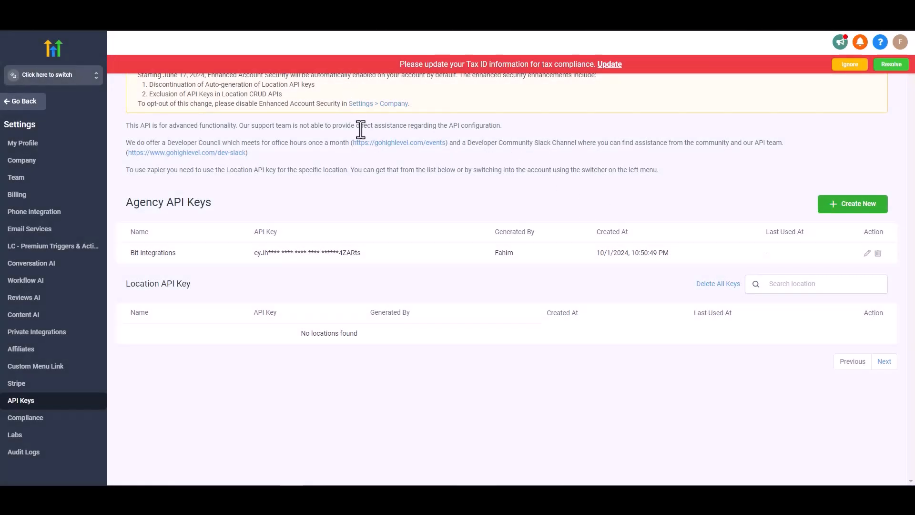
Step: In the Bit Integrations sub-account's Business Profile settings, generate and copy a location API key
click(56, 79)
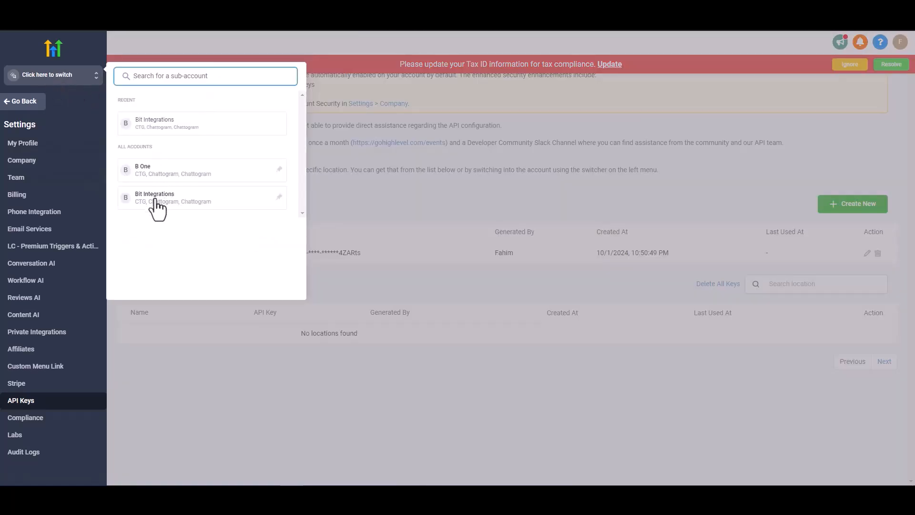
click(157, 208)
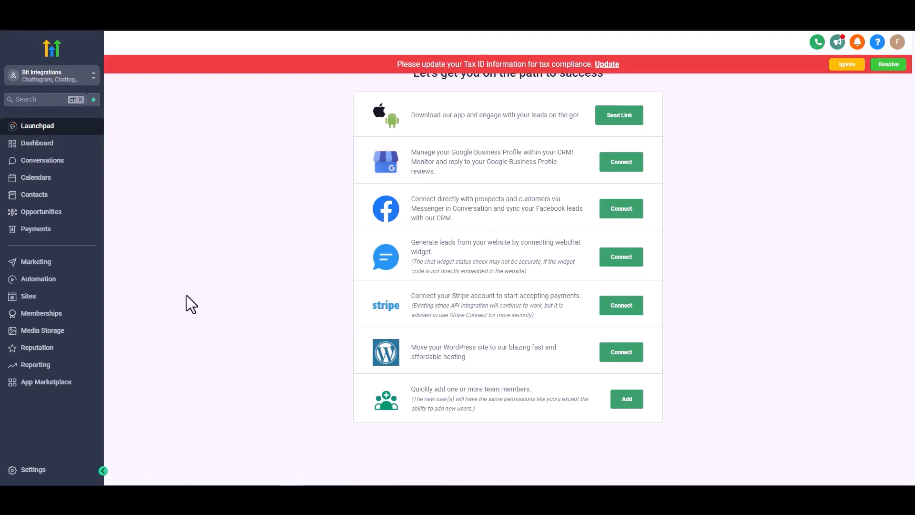
click(33, 471)
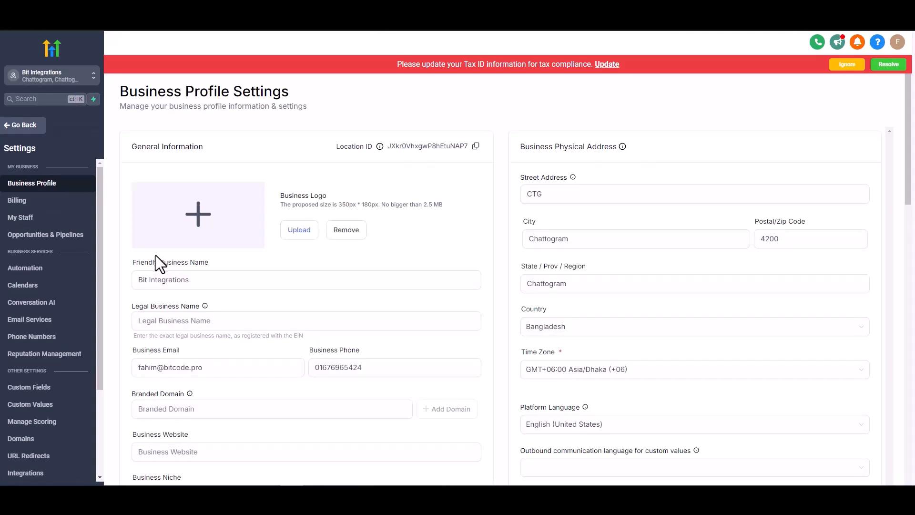
scroll(156, 256, down, 2)
scroll(156, 256, down, 2)
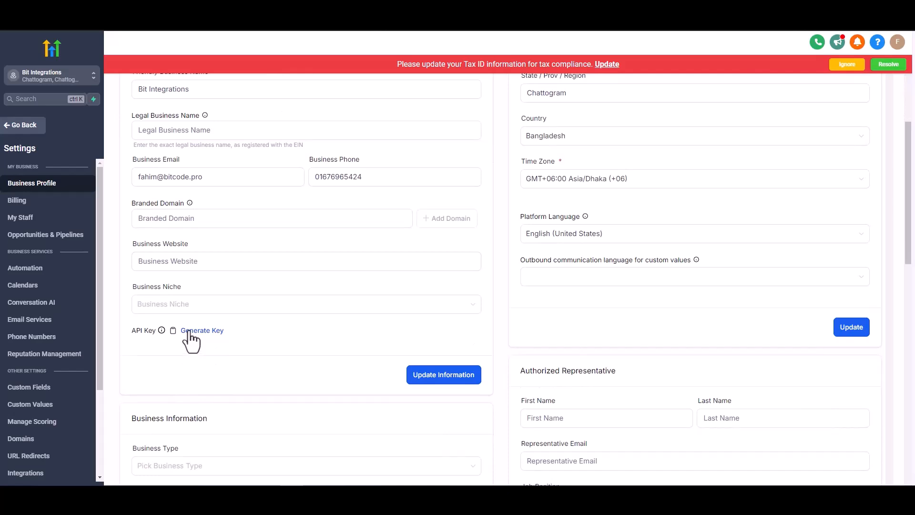
click(190, 331)
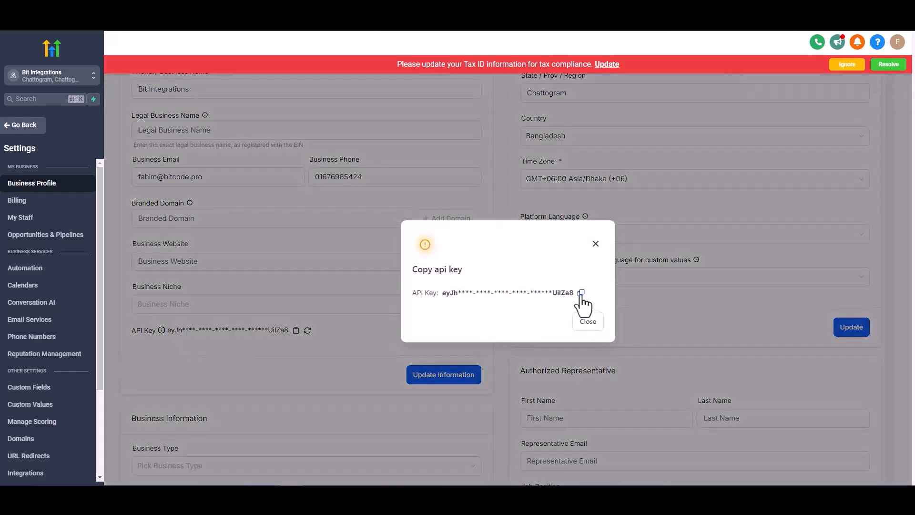
click(581, 293)
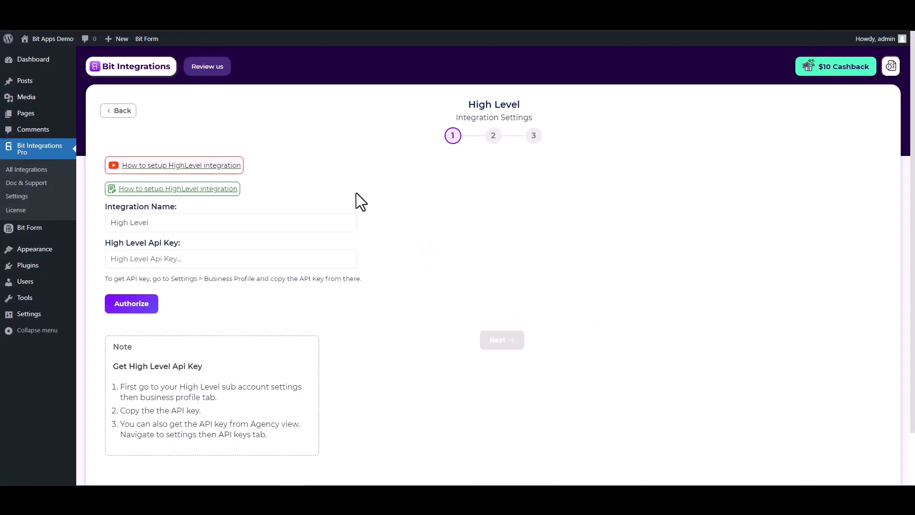
Step: Paste the API key into the High Level Api Key field, authorize it, and proceed
click(245, 259)
key(ctrl+v)
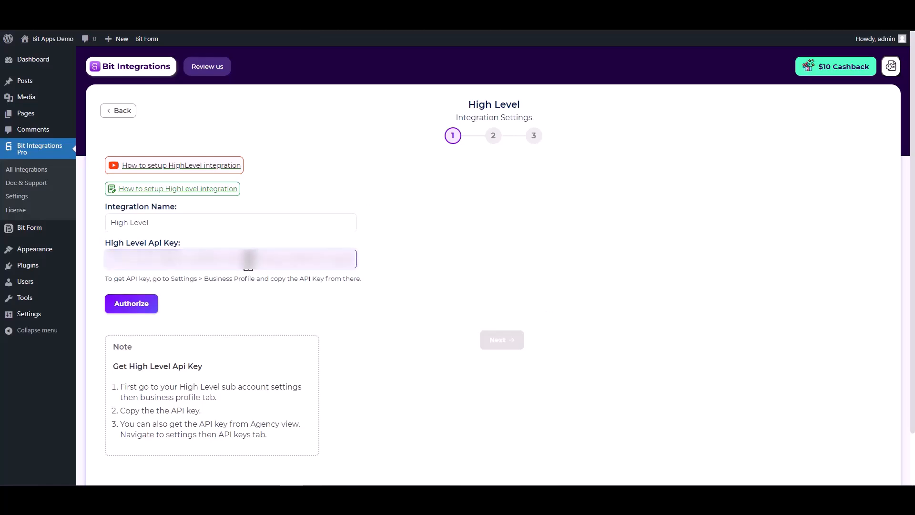
click(128, 307)
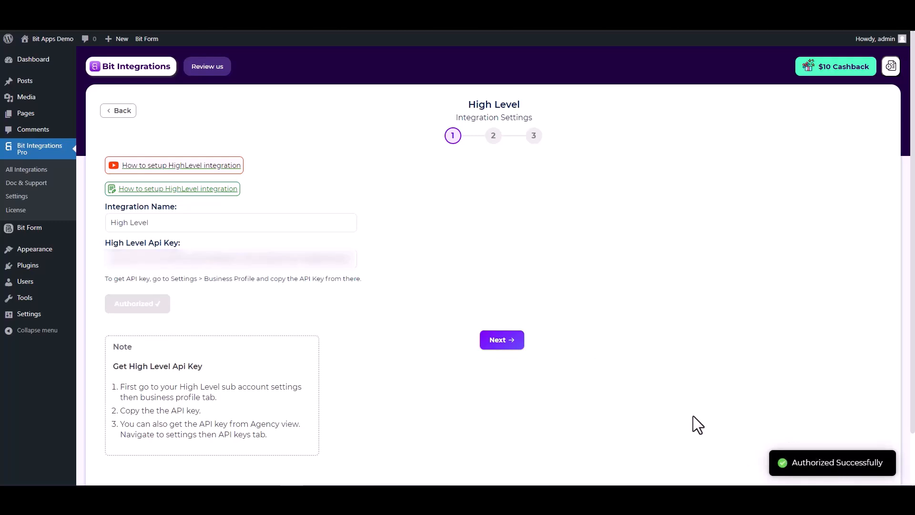
click(500, 340)
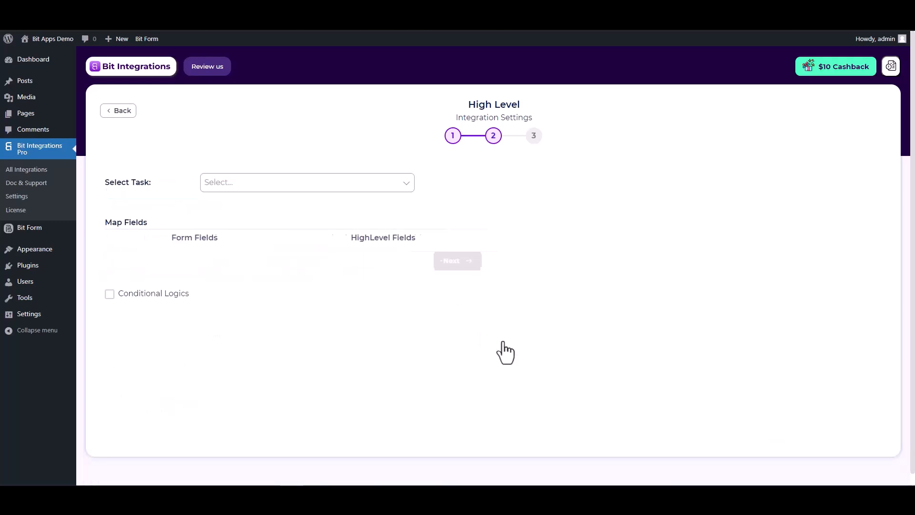
Step: Choose the Create Contact task and map the form's Email field to HighLevel Email
click(341, 186)
click(251, 204)
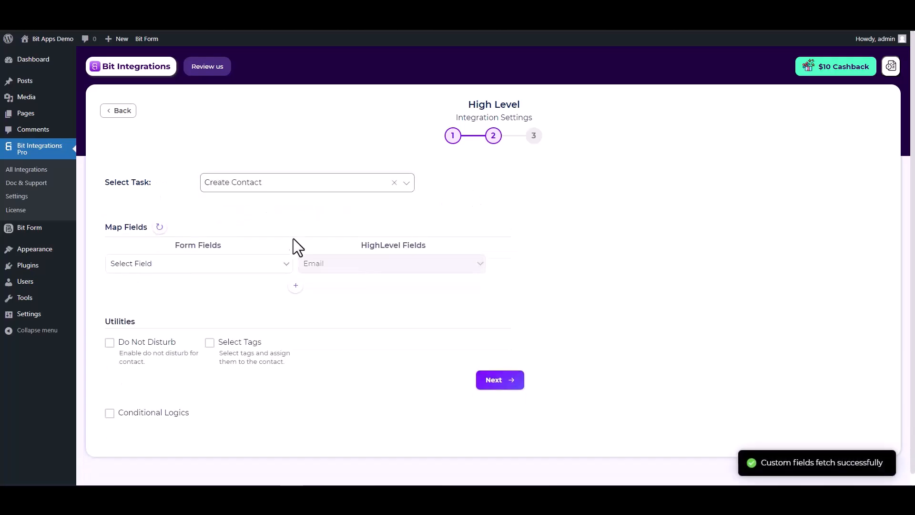
click(273, 270)
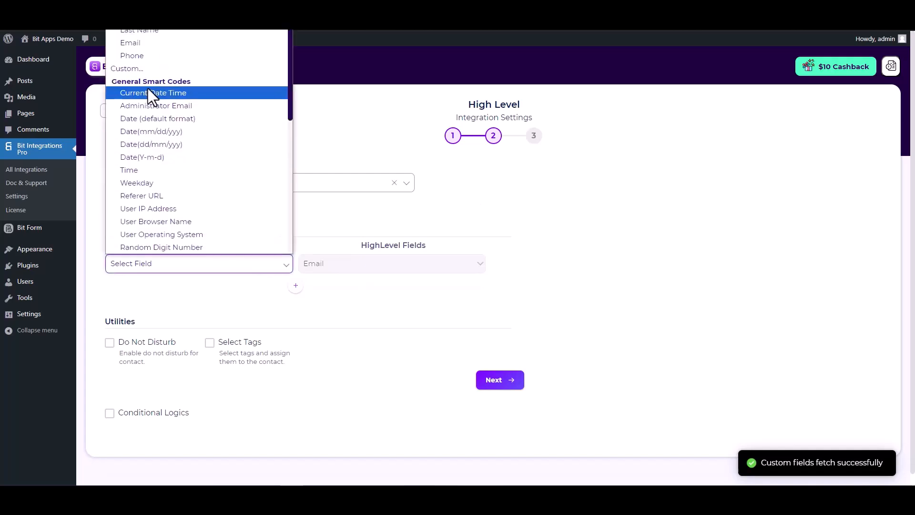
click(146, 47)
Step: Add mapping rows linking the form's First Name and Last Name to HighLevel's
click(295, 285)
click(325, 289)
click(324, 314)
click(249, 295)
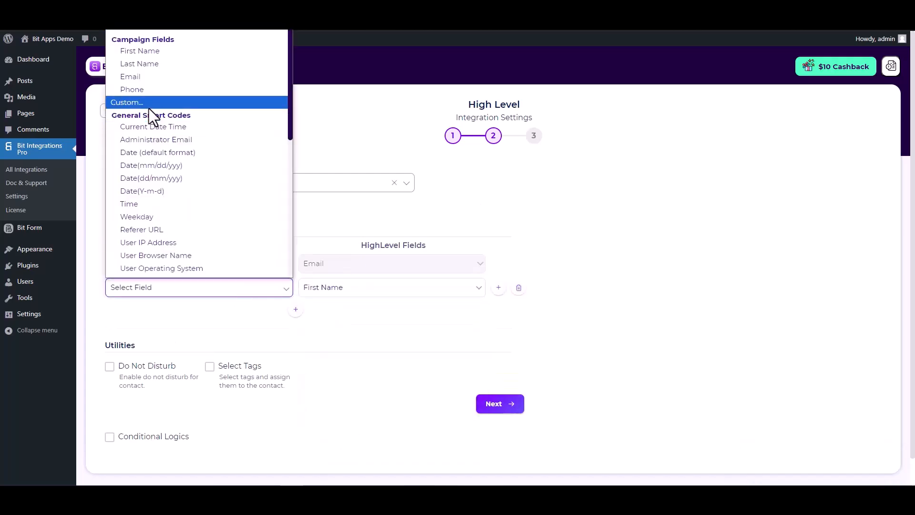
click(159, 54)
click(295, 310)
click(333, 311)
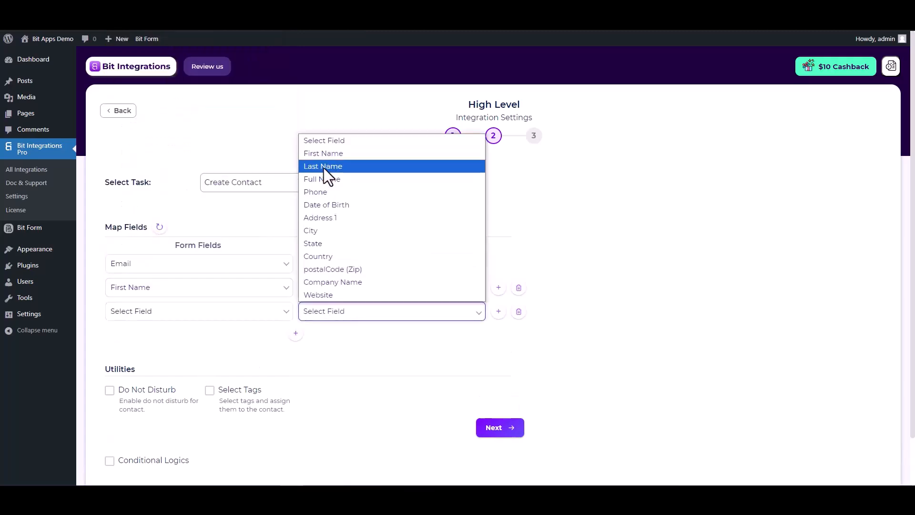
click(324, 168)
click(260, 312)
click(136, 78)
Step: Add a fourth mapping row linking the form's Phone field to HighLevel Phone
click(295, 333)
click(322, 335)
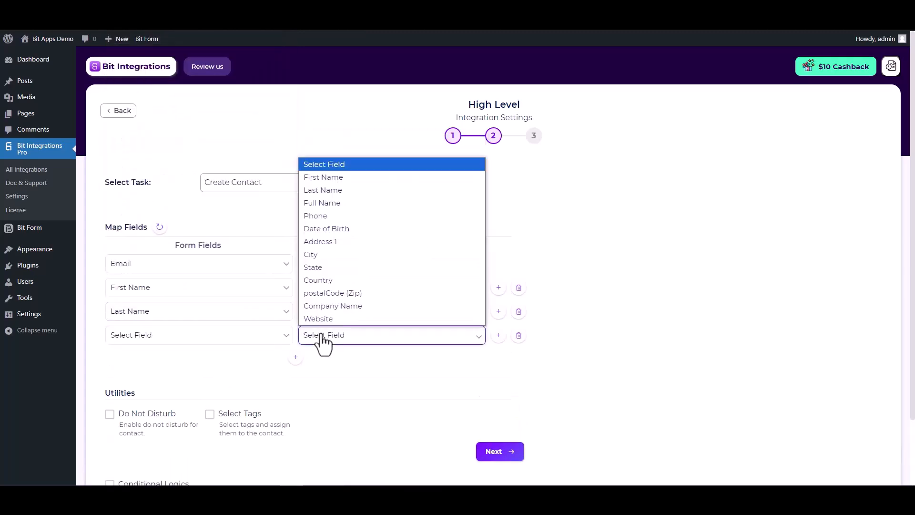
click(324, 221)
click(266, 337)
click(143, 139)
Step: Leave conditional logic off, then finish and save the integration
scroll(253, 348, down, 2)
drag(105, 316, 188, 316)
click(189, 315)
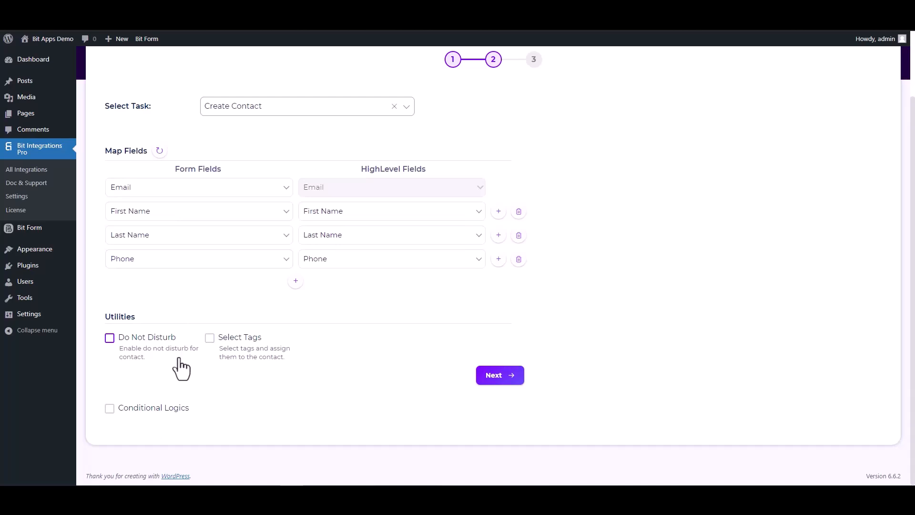
click(107, 407)
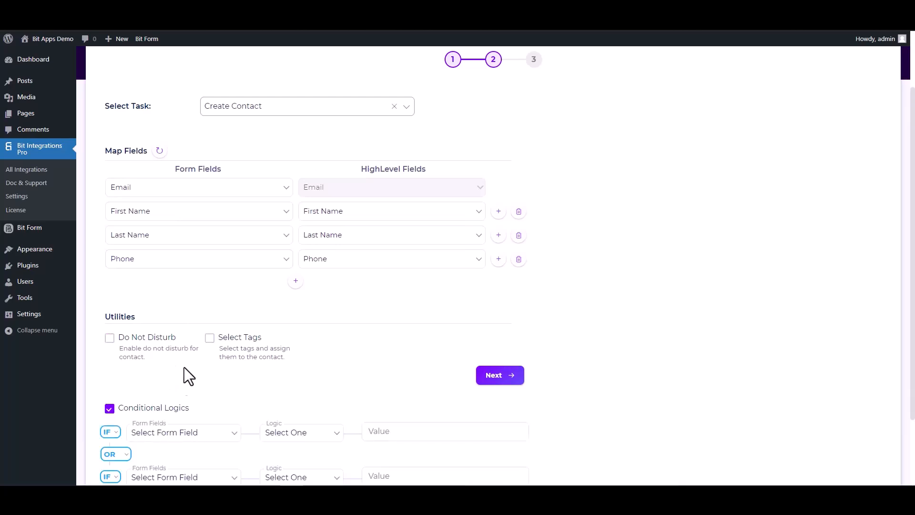
scroll(190, 363, down, 2)
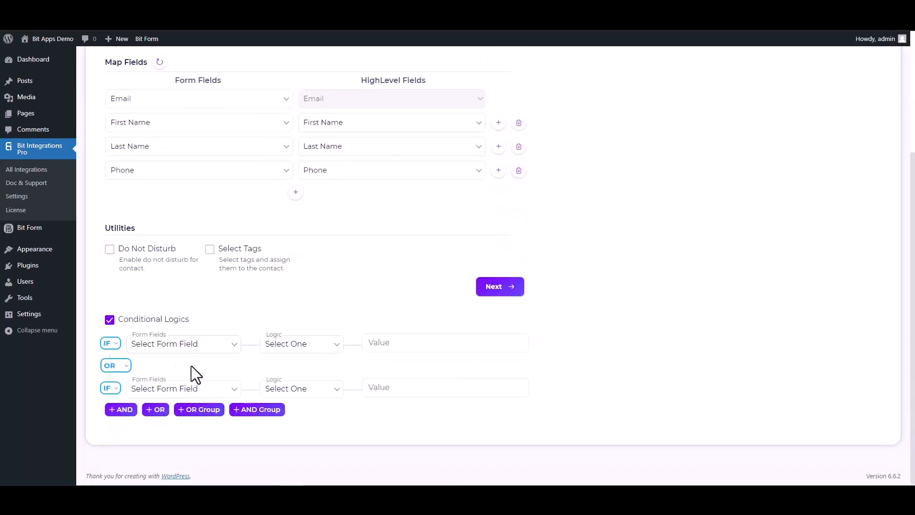
click(110, 322)
click(486, 380)
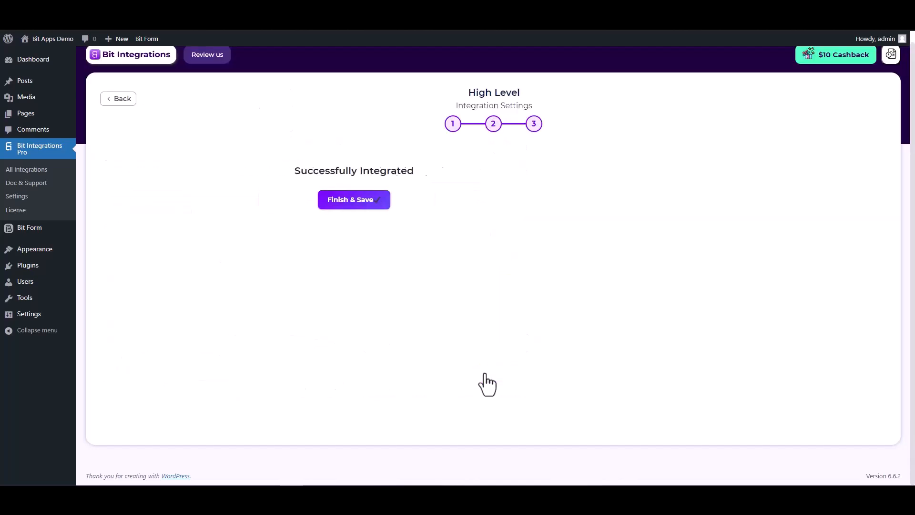
click(496, 200)
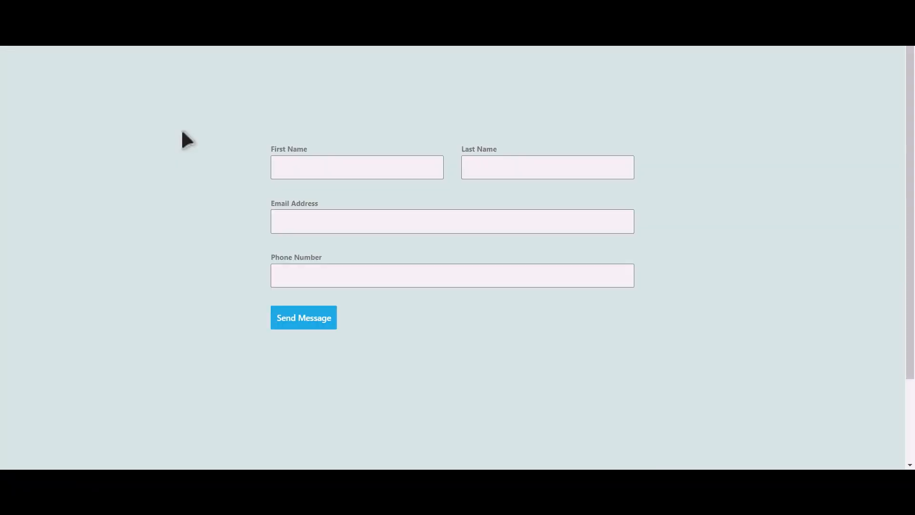
Step: Submit the contact form with test name Bit Integrations, an email address and a phone number
click(366, 169)
text(Bit)
text(Integrat)
text(io)
text(ns)
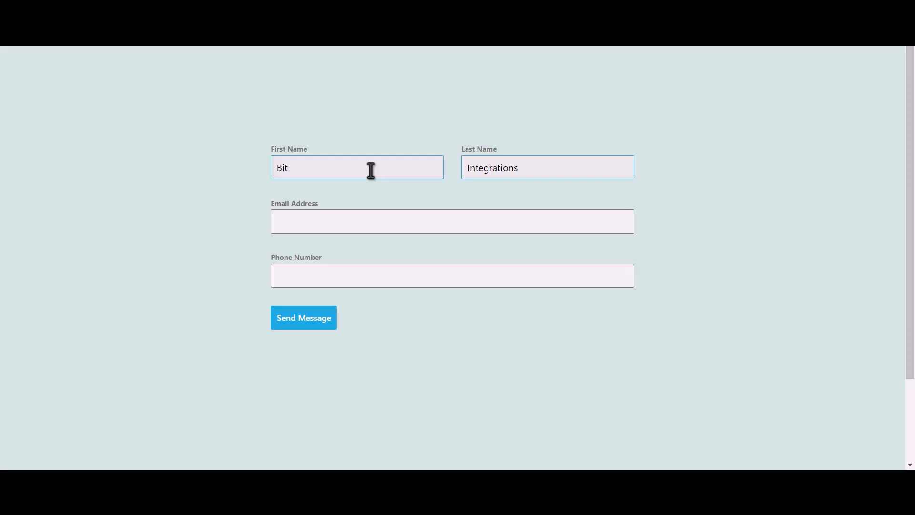
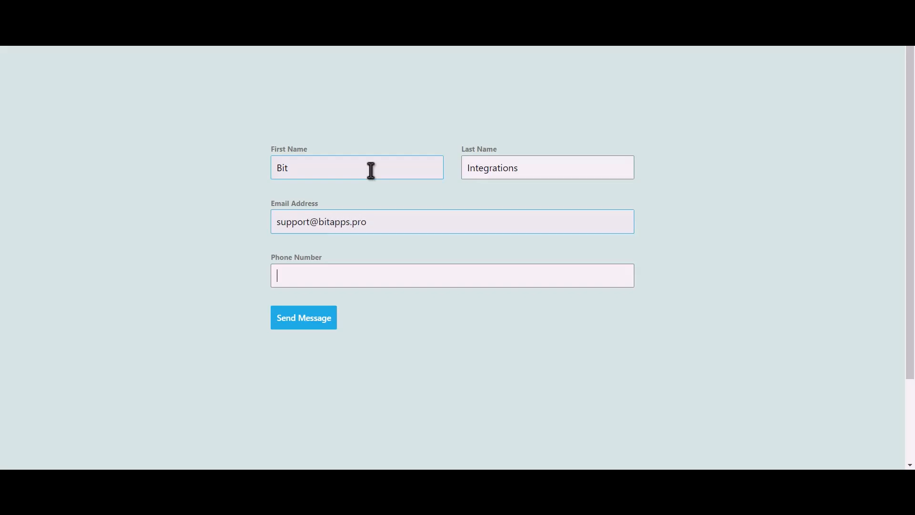
text(444555666)
click(314, 324)
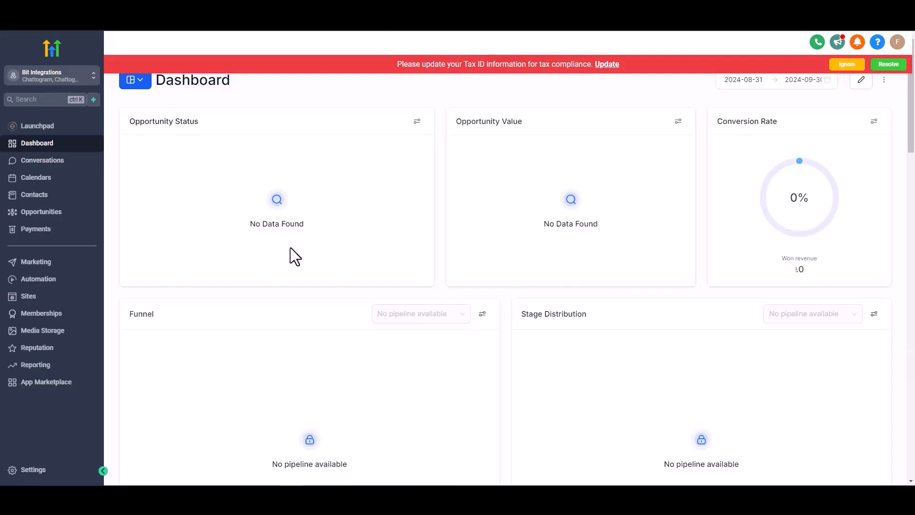
Step: Open the Bit Integrations contact from HighLevel's Contacts list to check its name, email and phone
click(41, 196)
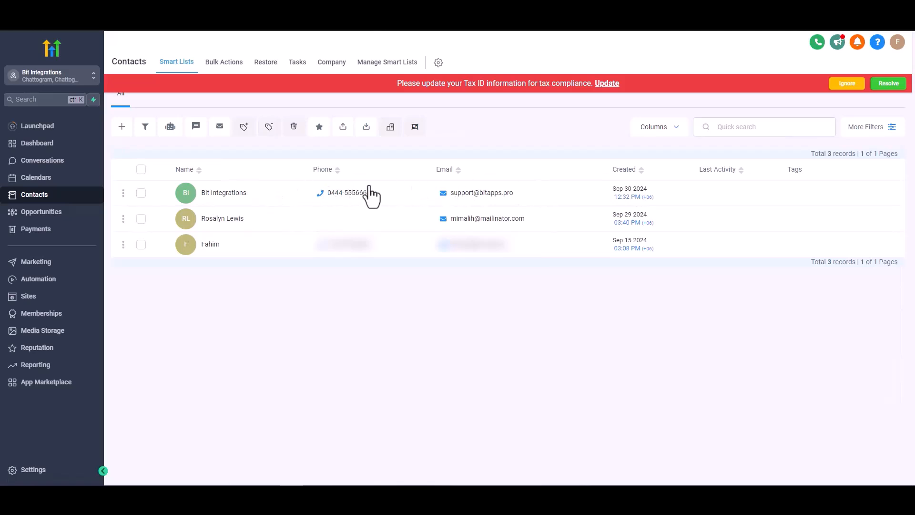
click(276, 181)
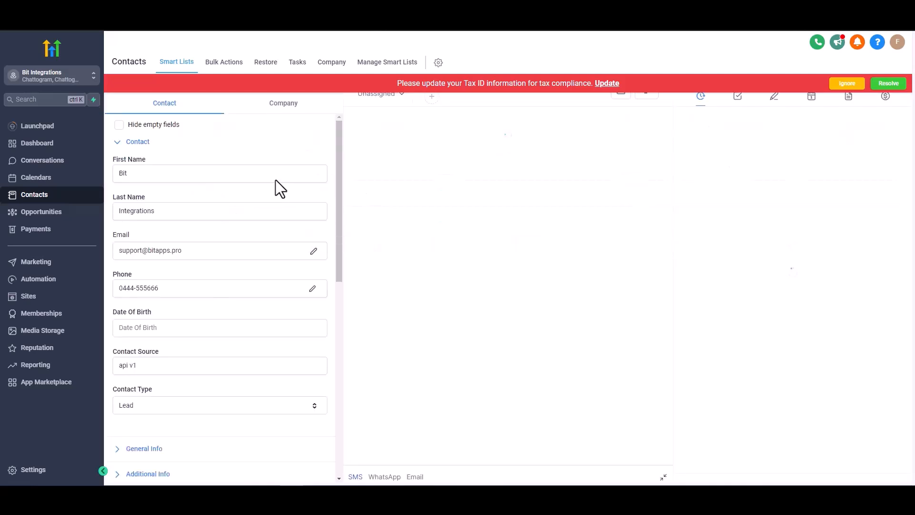